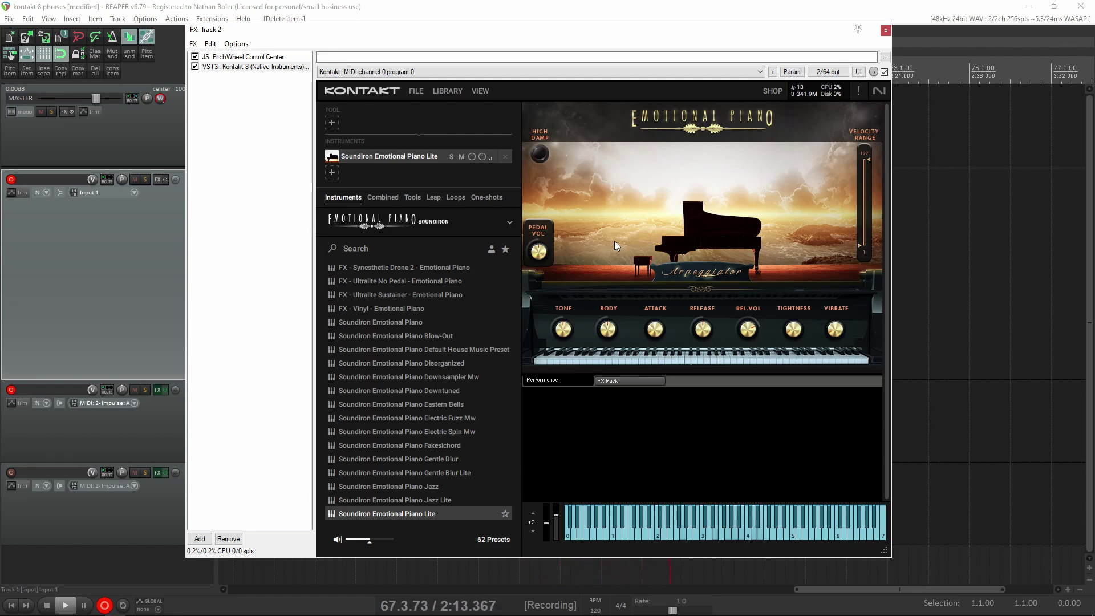
Step: Load Kontakt 8's Phrases Tool on the piano with the 4in1 a preset in D Minor
click(408, 199)
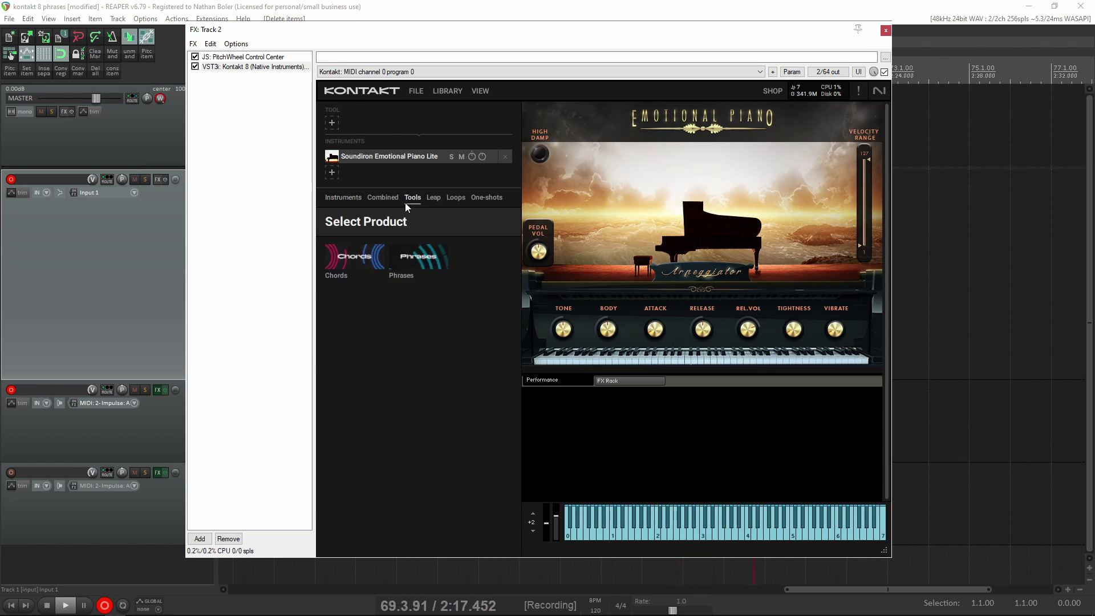
click(422, 256)
click(407, 226)
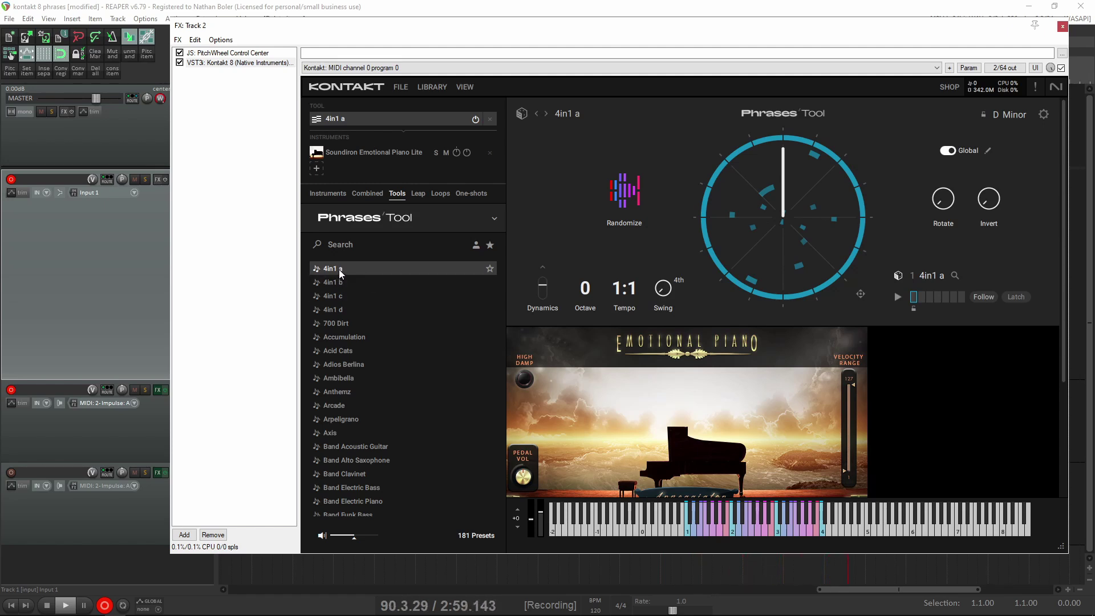
Step: Browse the Phrases presets, audition 4in1 b, then switch back to 4in1 a
scroll(349, 338, down, 20)
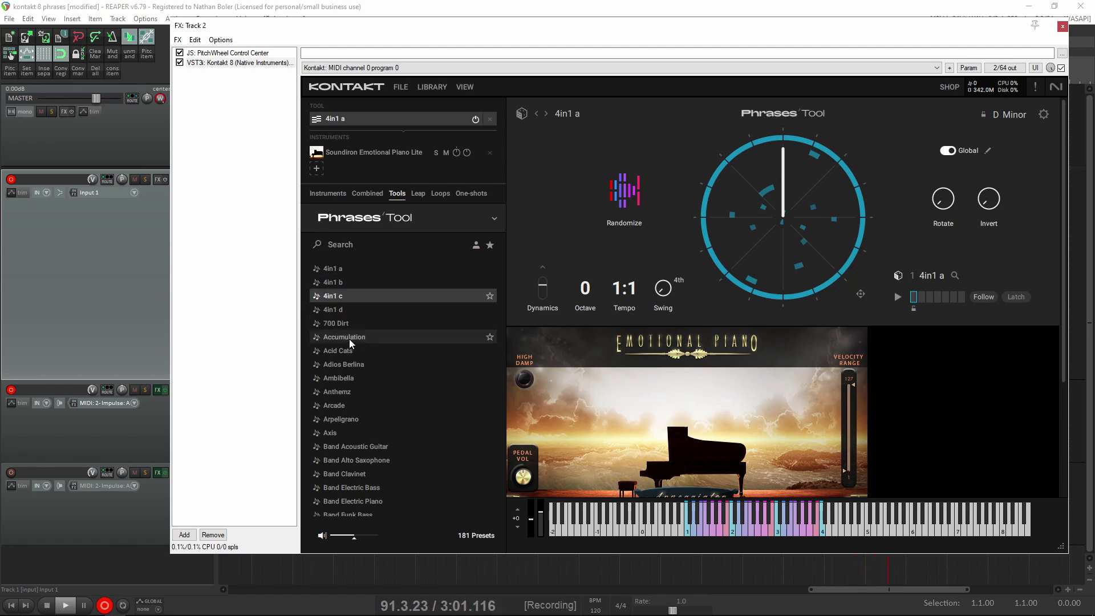
scroll(361, 400, up, 20)
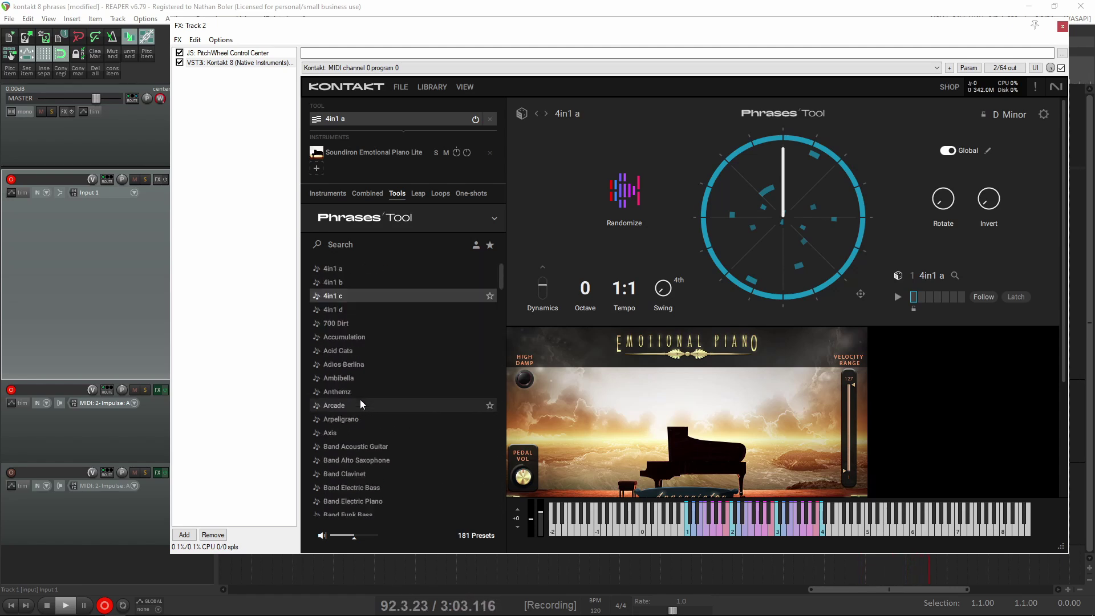
click(344, 280)
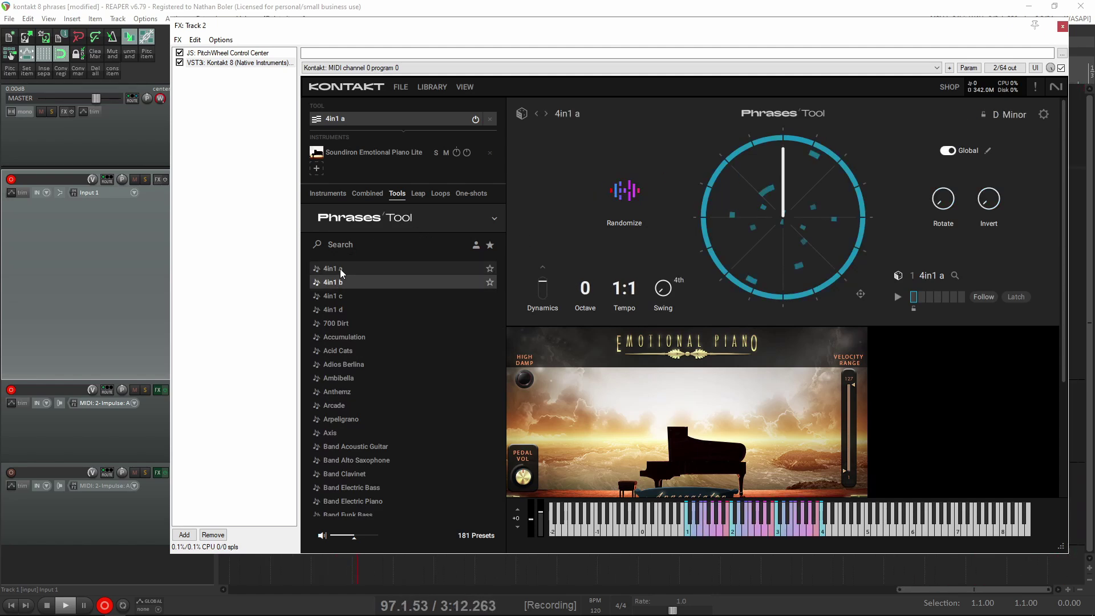
click(340, 268)
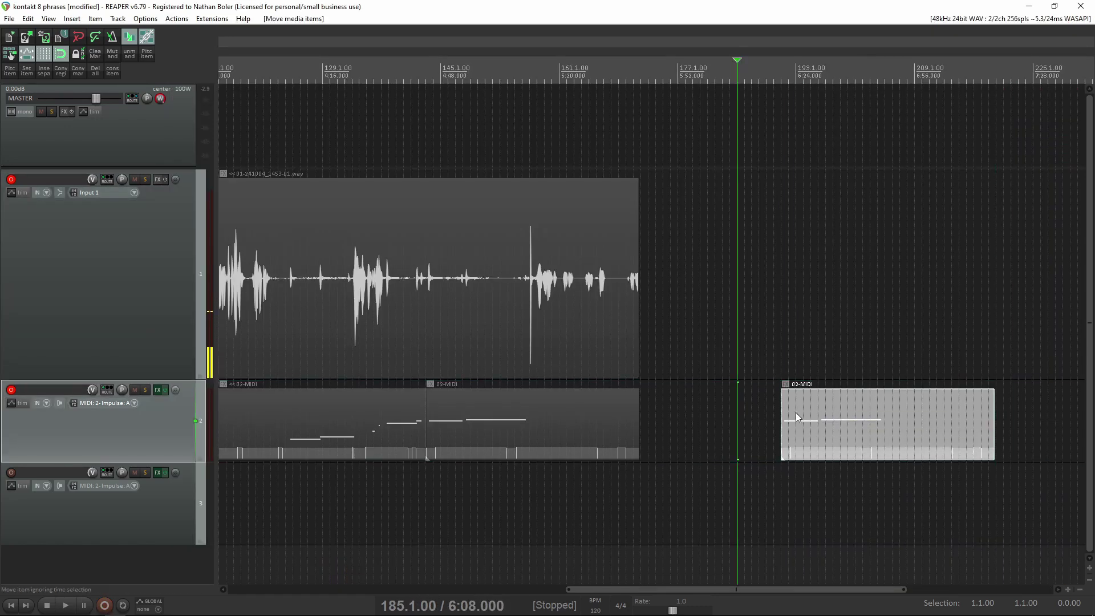
Step: Quantize all notes in the 02-MIDI take, shift them slightly later, and quantize again
double_click(795, 412)
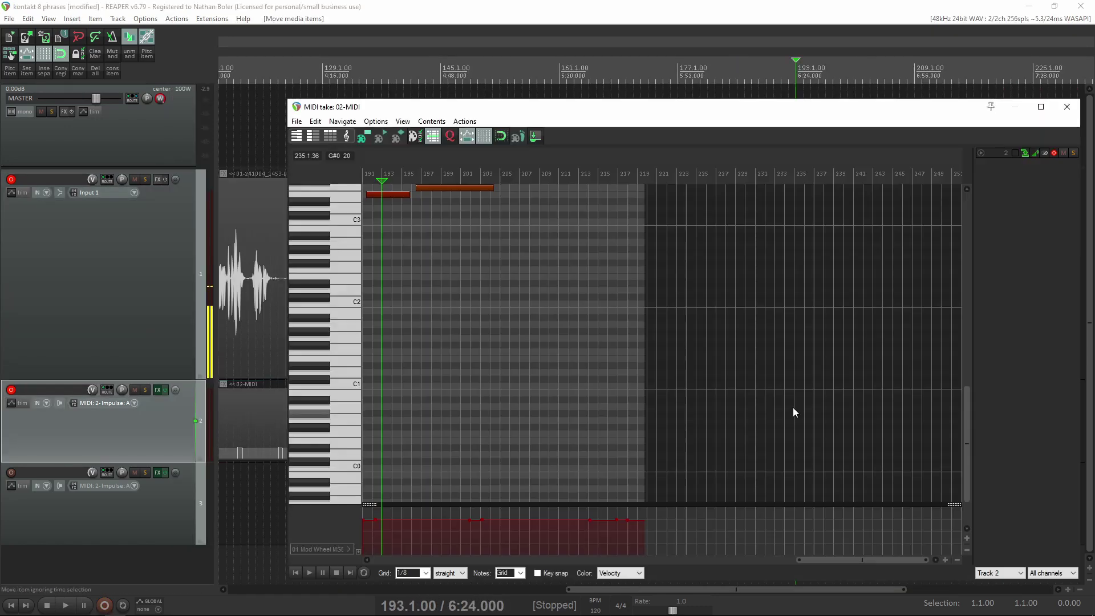
click(412, 247)
key(ctrl+a)
key(q)
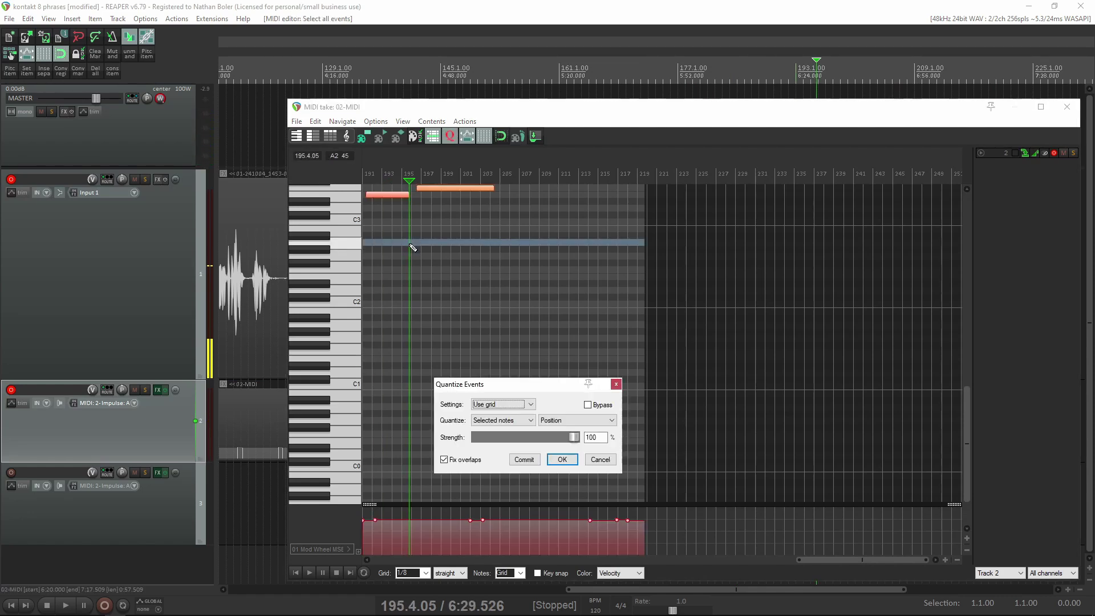
click(562, 459)
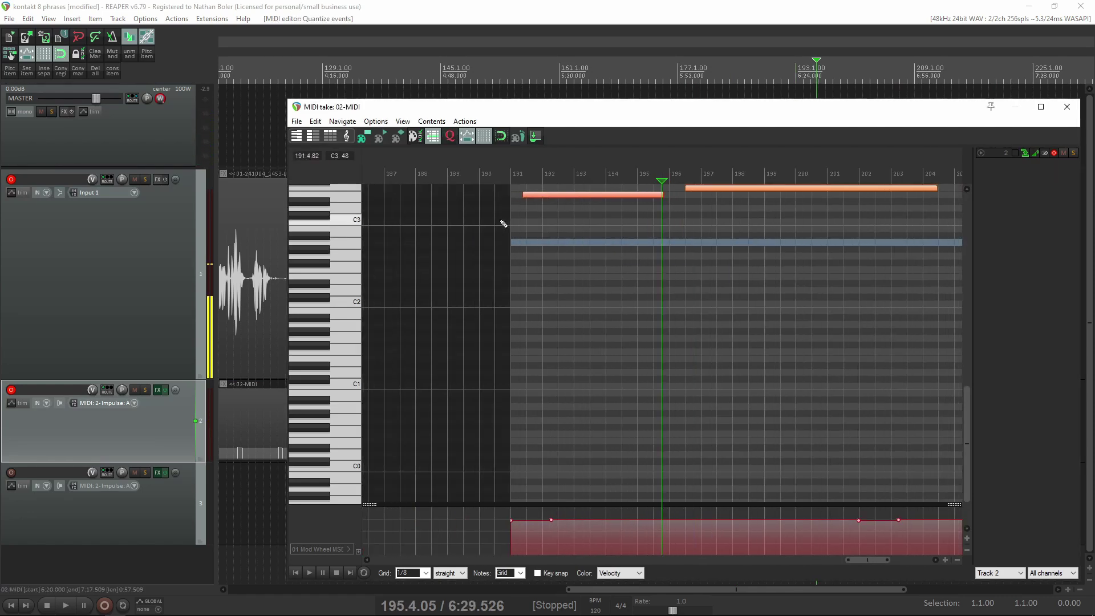
drag(542, 197, 563, 197)
key(q)
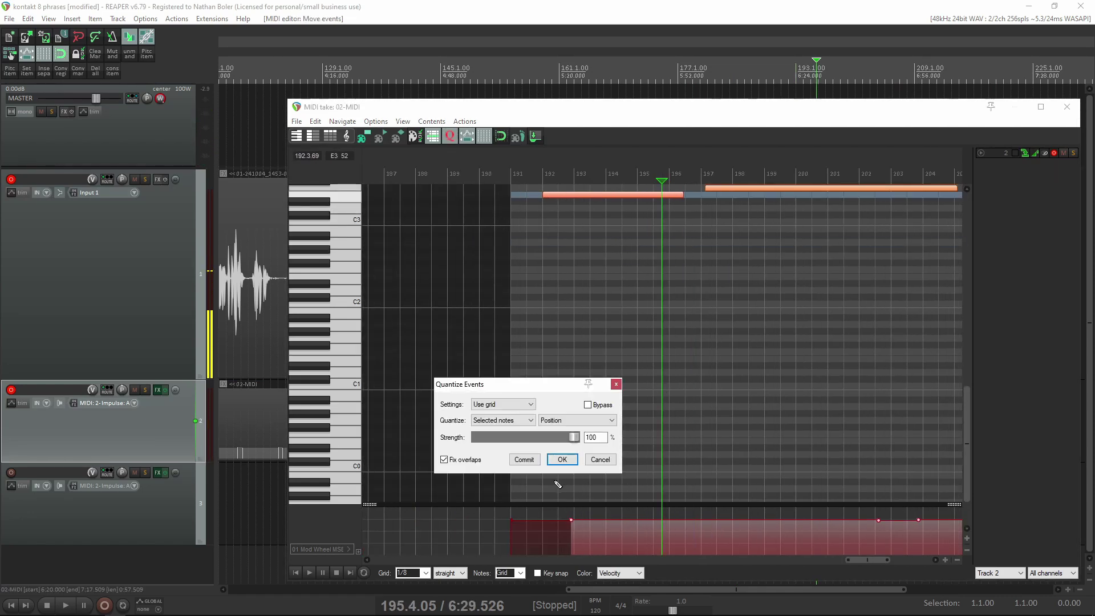
click(562, 459)
Step: Record a take, stop it, then select track 2 and record again
key(ctrl+r)
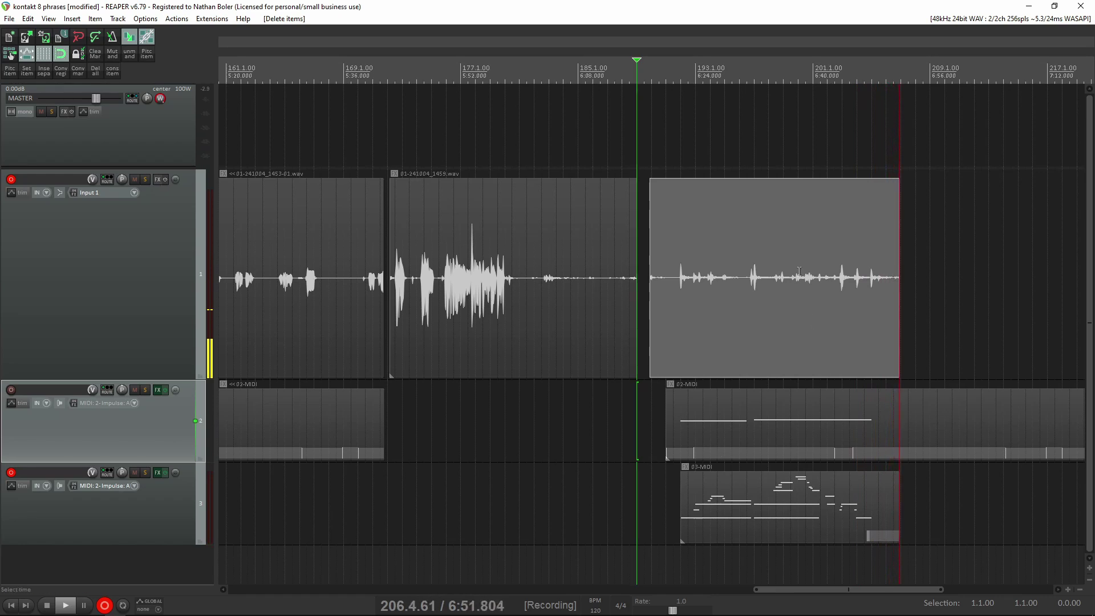
click(926, 268)
key(space)
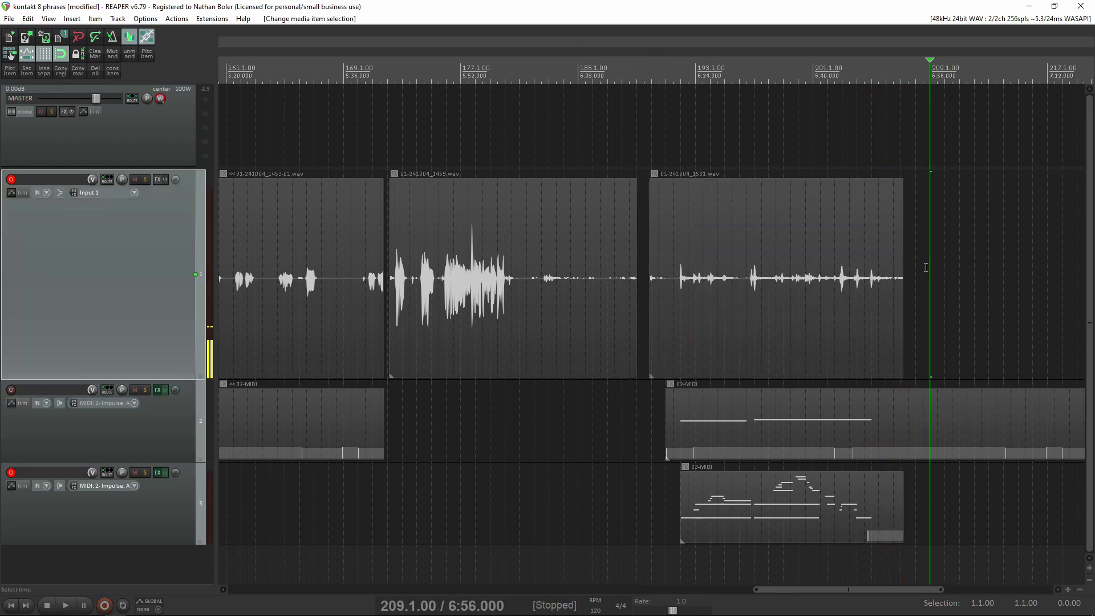
click(916, 436)
key(ctrl+r)
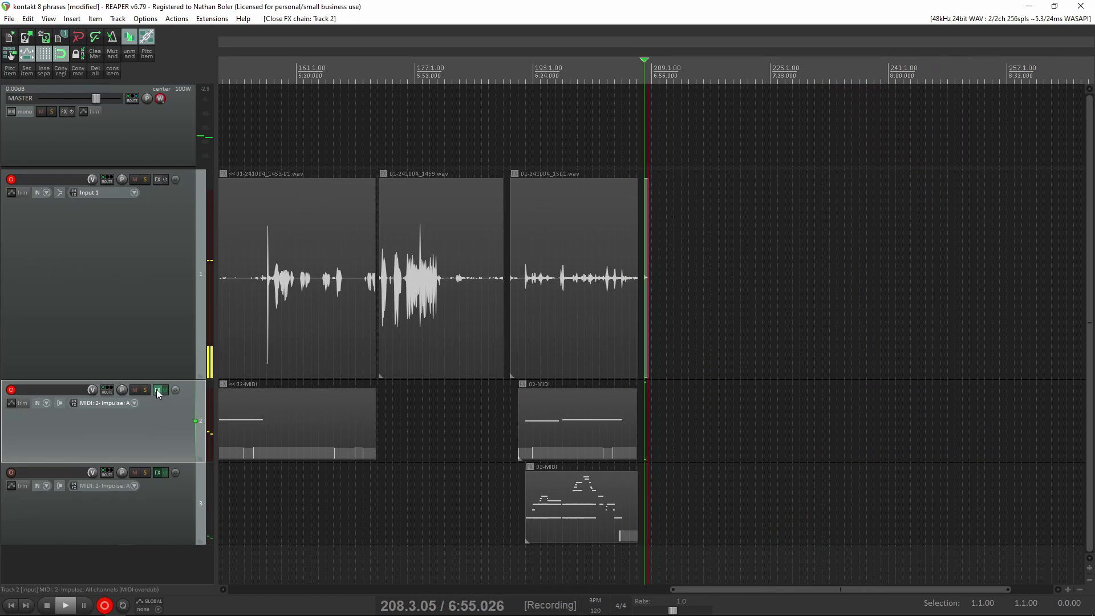
Step: In track 2's Kontakt, adjust preview volume and switch the phrase from Band Electric Piano to Drive The World
key(shift+f)
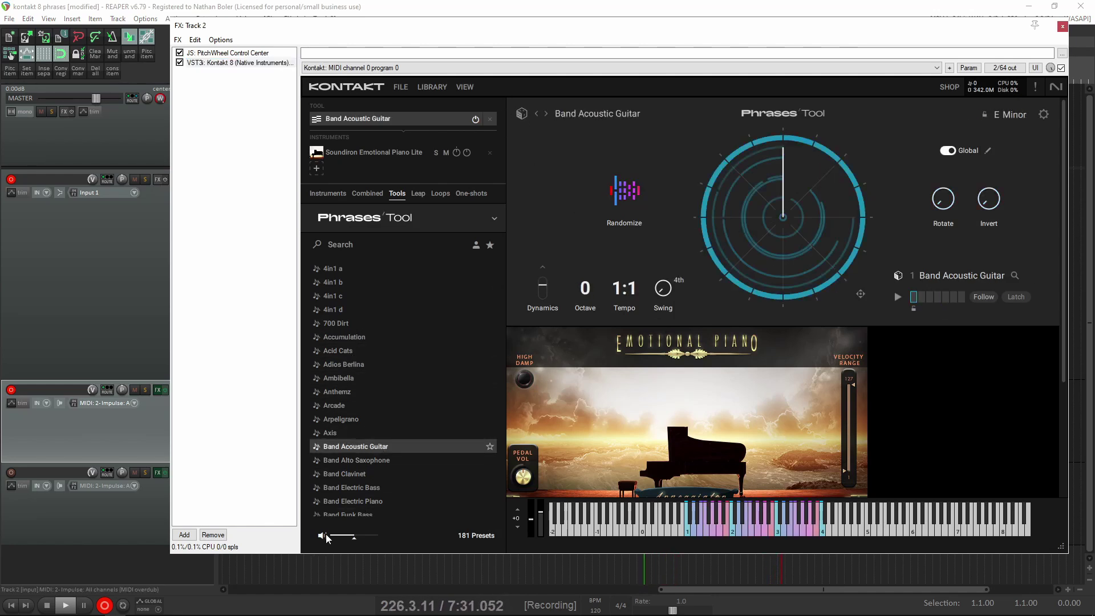
drag(354, 536, 330, 536)
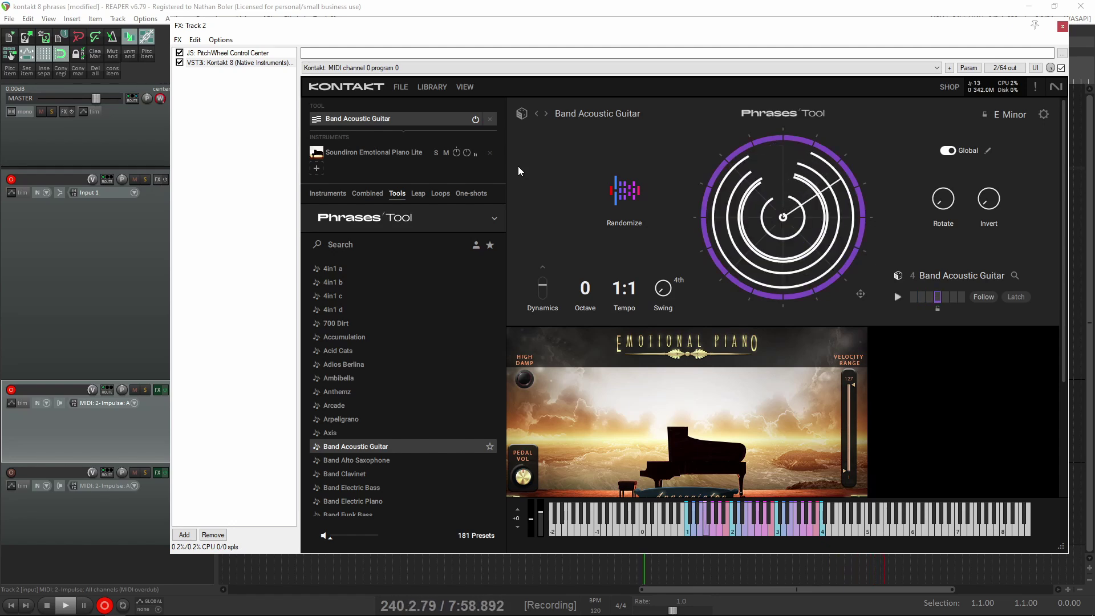
click(371, 502)
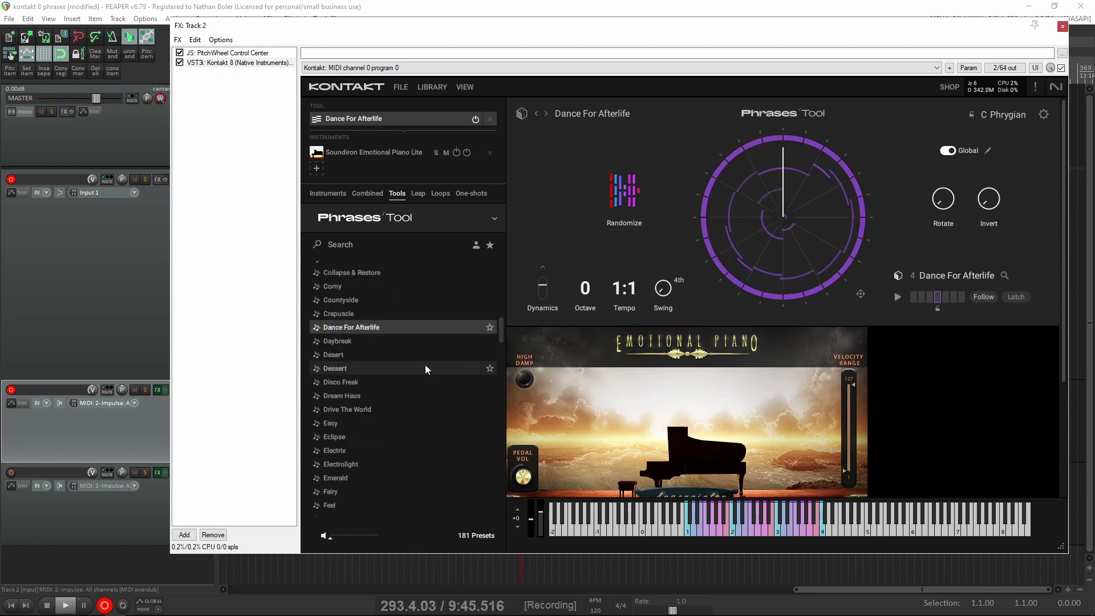
scroll(399, 377, down, 2)
click(367, 373)
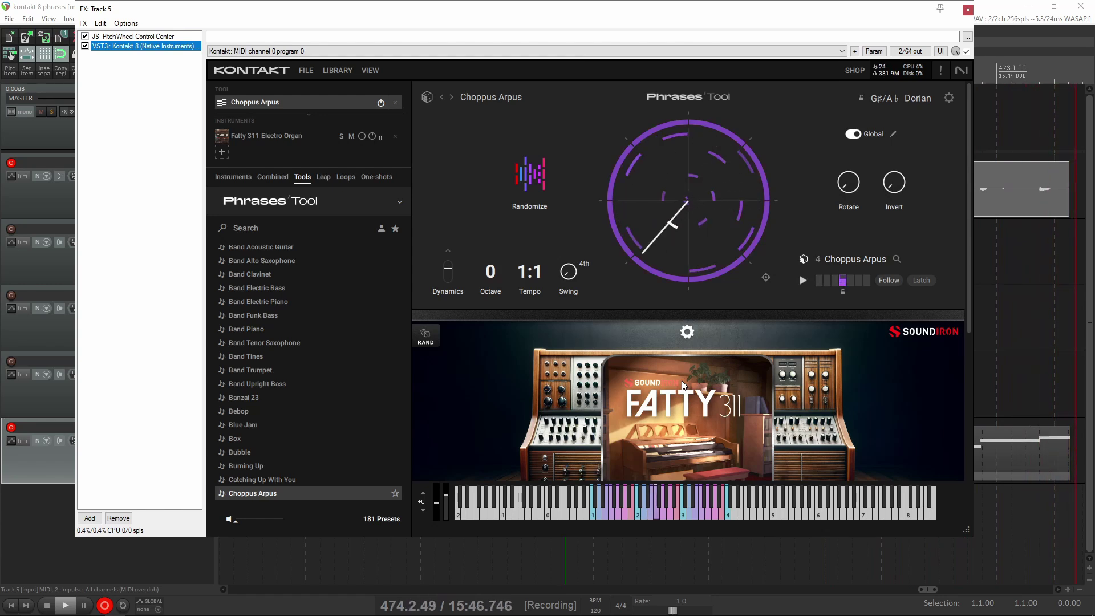
Step: Audition the Band Alto Saxophone phrase on Track 5's Fatty 311 organ
scroll(282, 338, up, 5)
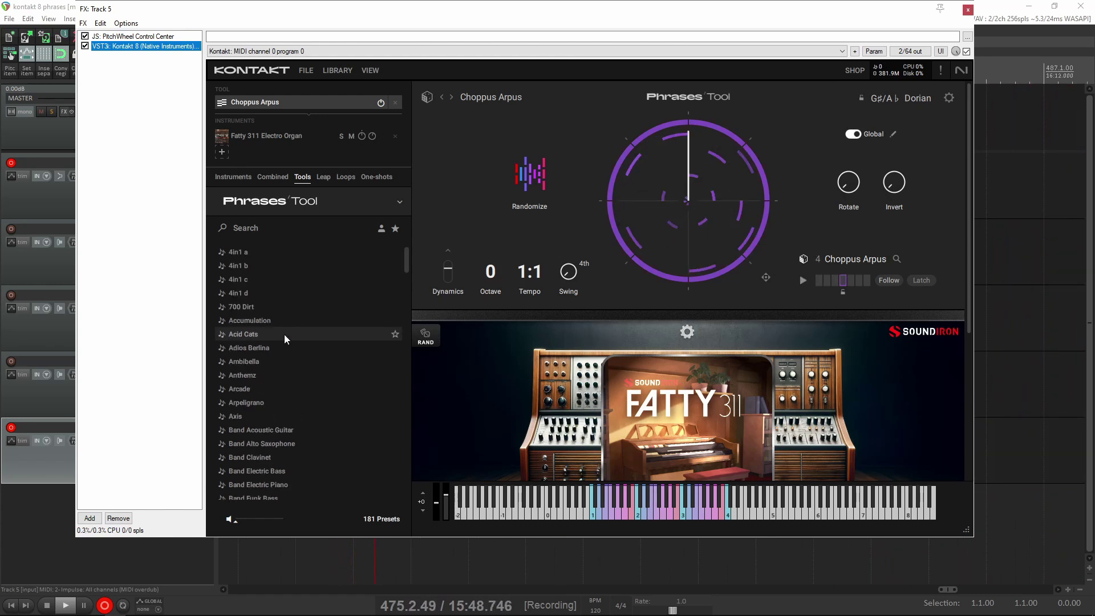
click(288, 444)
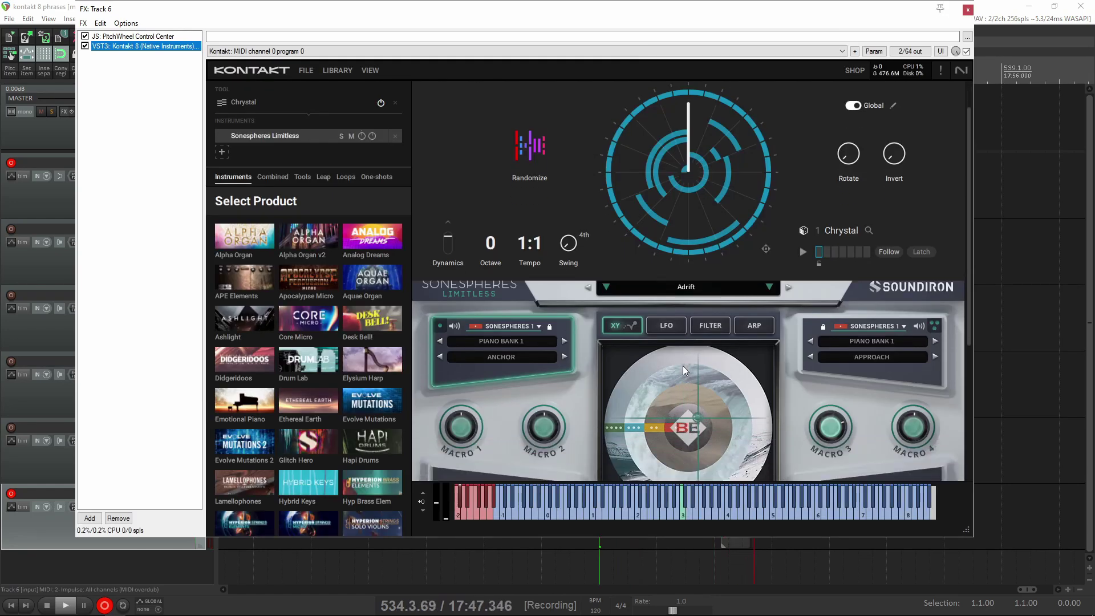
Step: Show the Tools tab in Kontakt's browser and return to the Phrases Tool presets
scroll(683, 365, down, 3)
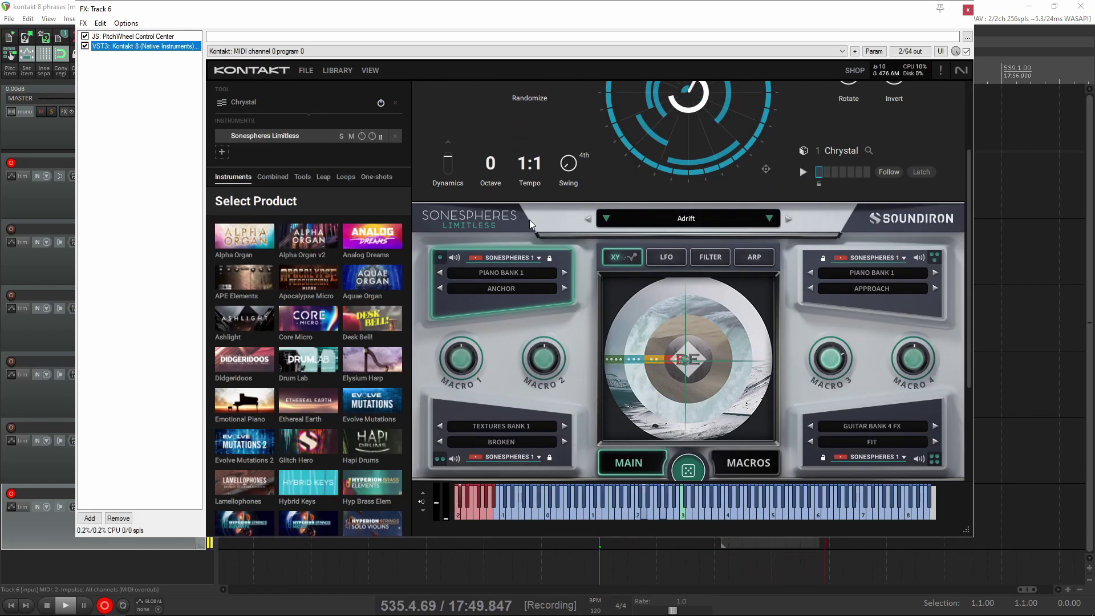
click(257, 102)
scroll(570, 288, up, 4)
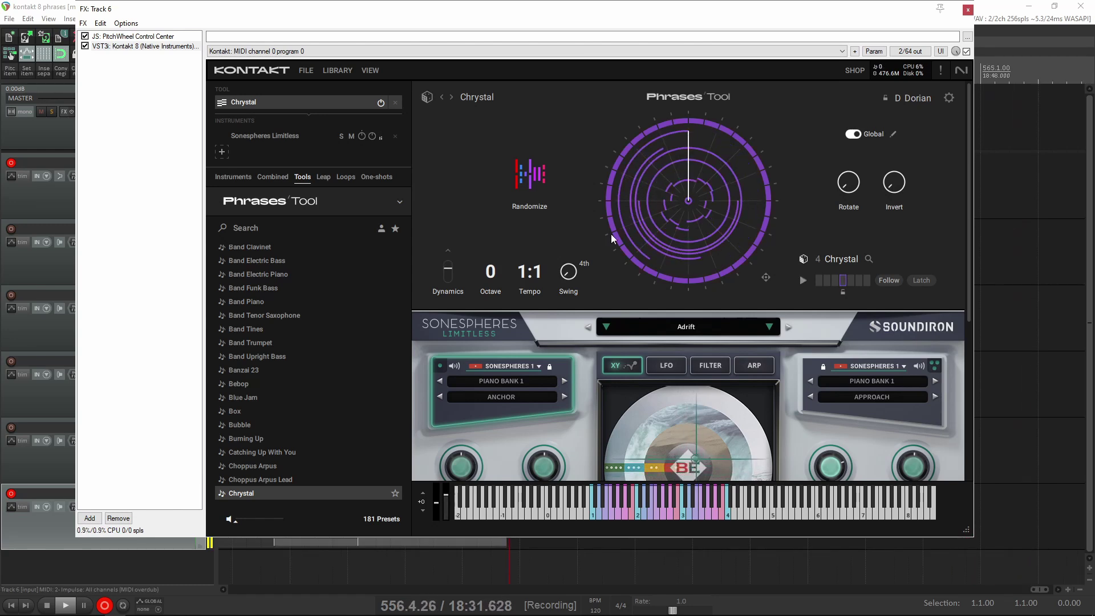
Step: Check the Sonespheres macros, then randomize the Chrystal phrase twice, landing on the Attacama sound
scroll(610, 234, down, 2)
scroll(610, 234, down, 1)
scroll(611, 233, down, 1)
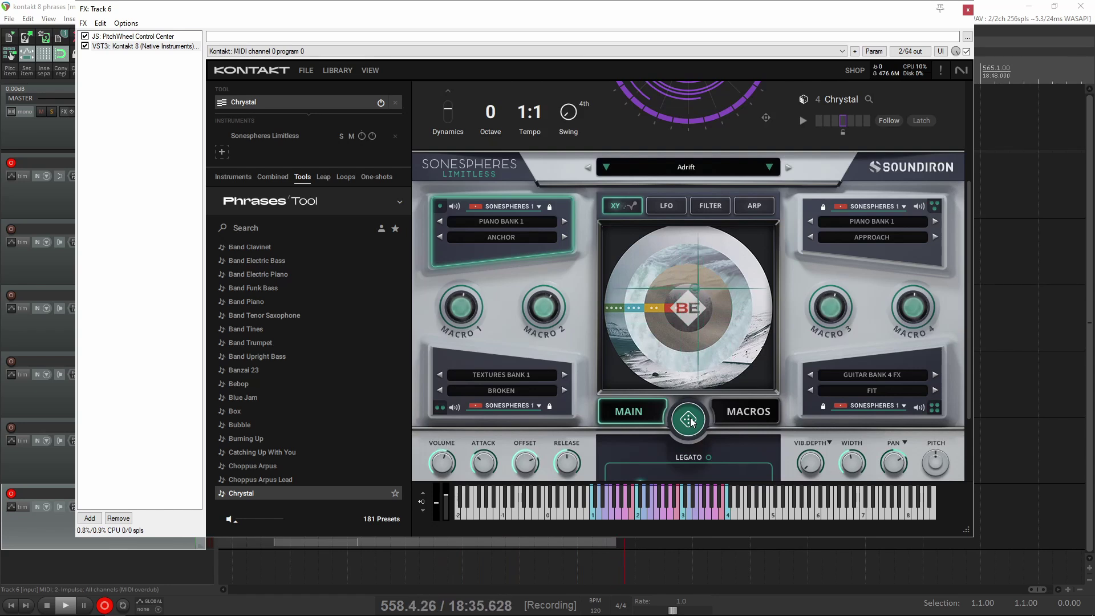
scroll(623, 305, up, 4)
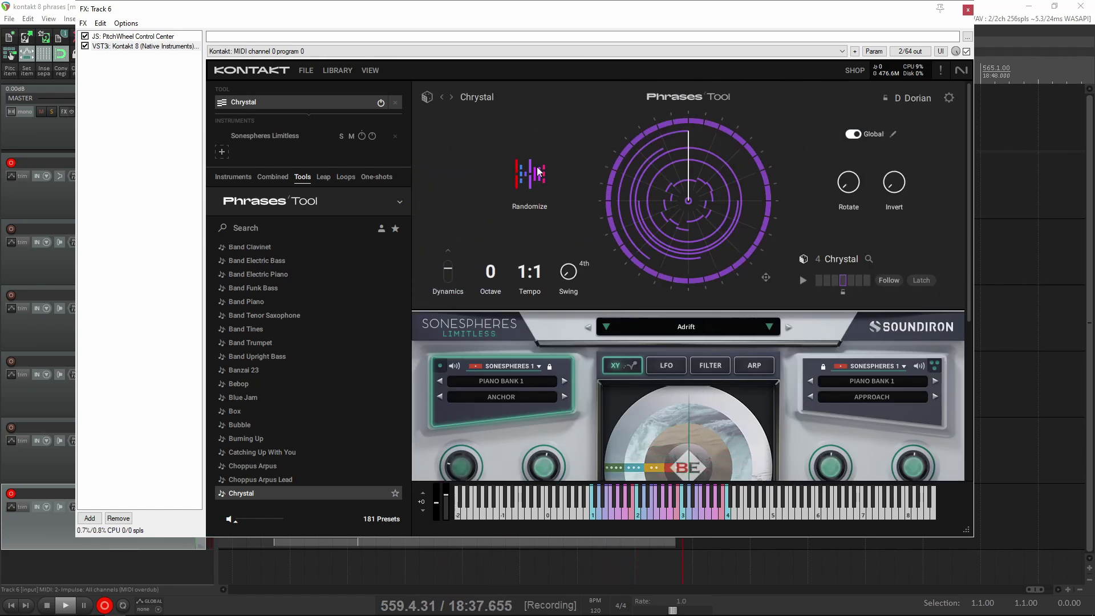
click(530, 176)
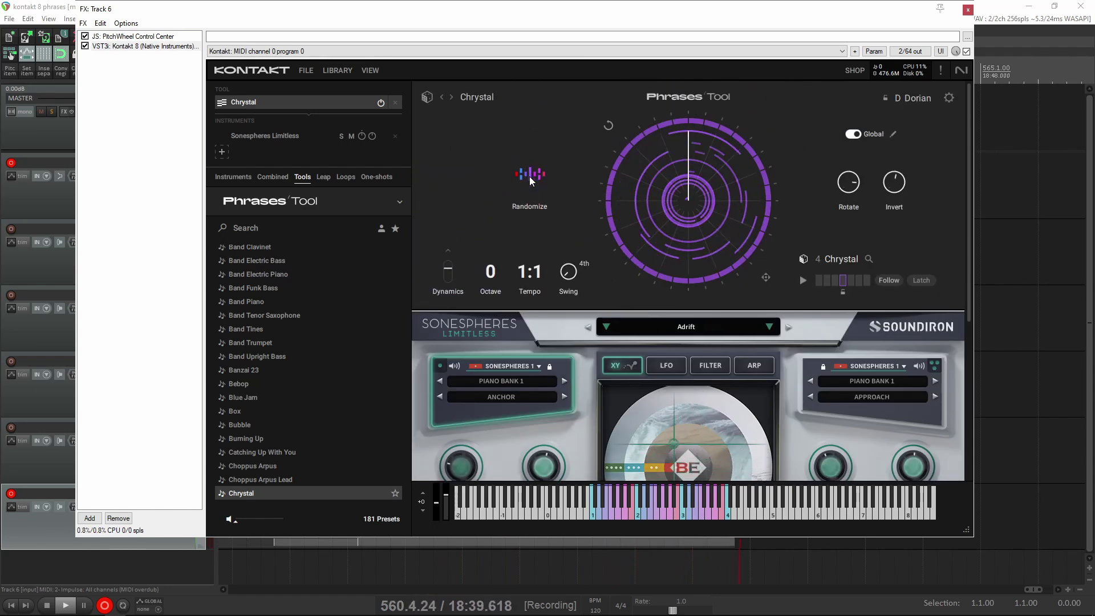
click(529, 176)
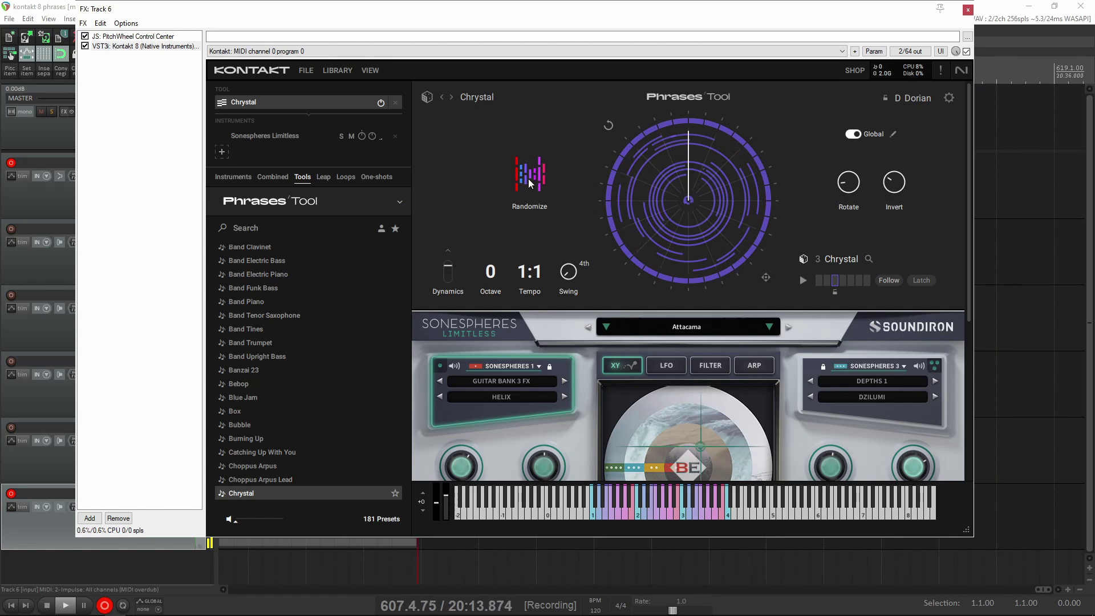
Step: Randomize the Chrystal phrase twice more and turn the Rotate knob to shift its rhythm
click(529, 182)
click(531, 181)
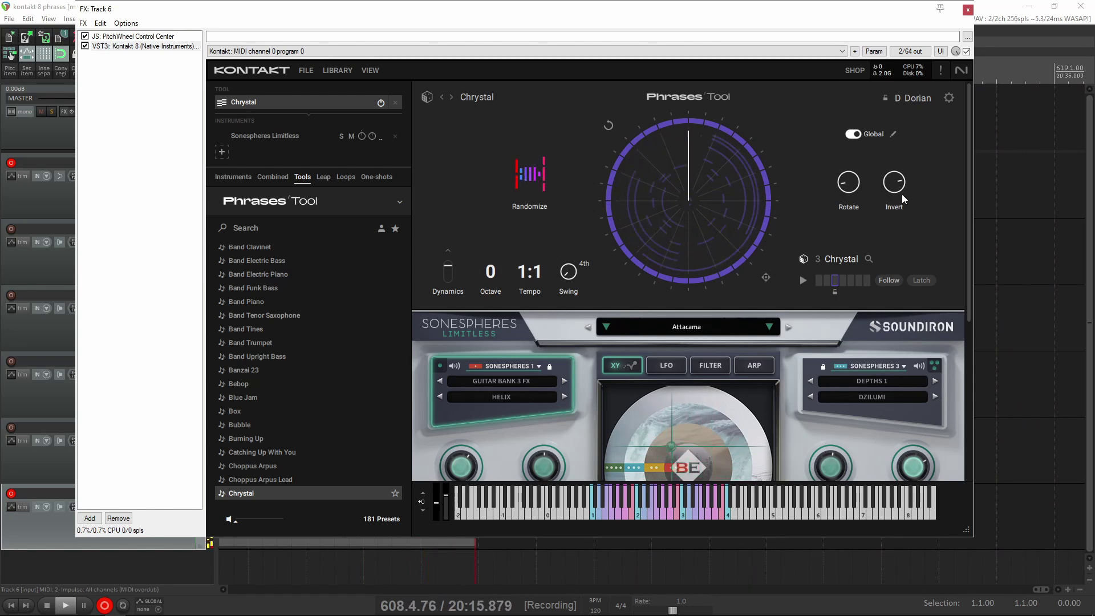
drag(851, 185, 851, 192)
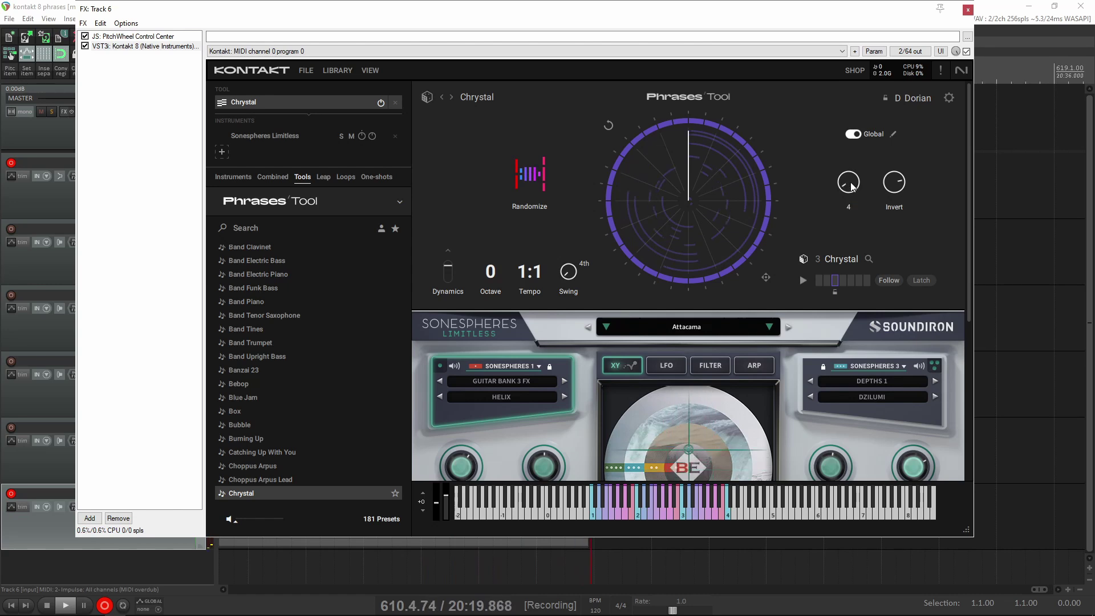
drag(851, 186, 897, 188)
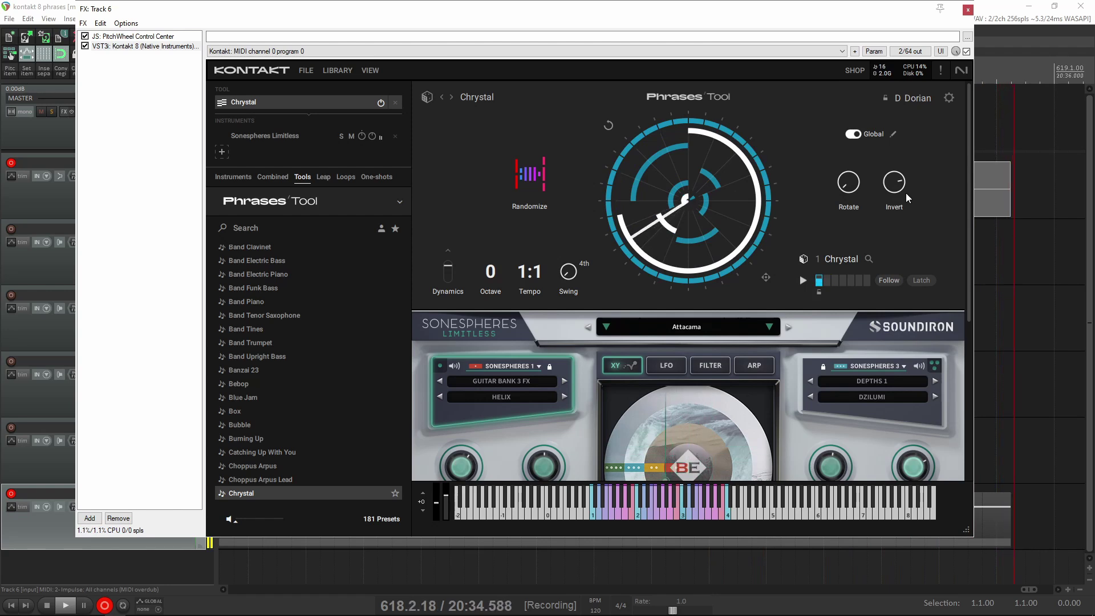
Step: Change the phrase key from D Dorian to C Minor
click(920, 98)
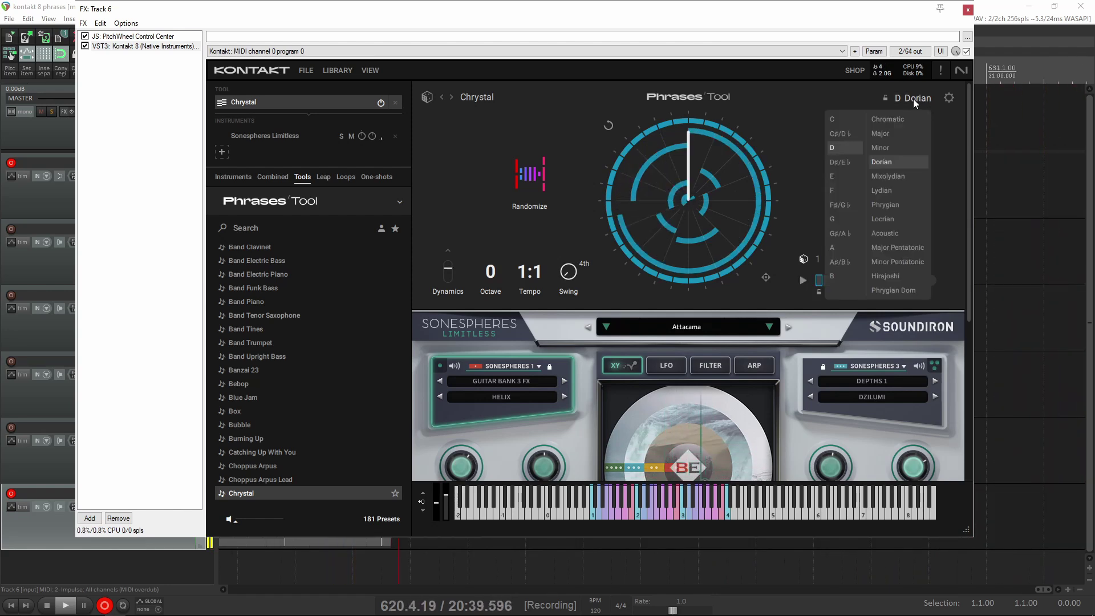
click(832, 118)
click(789, 121)
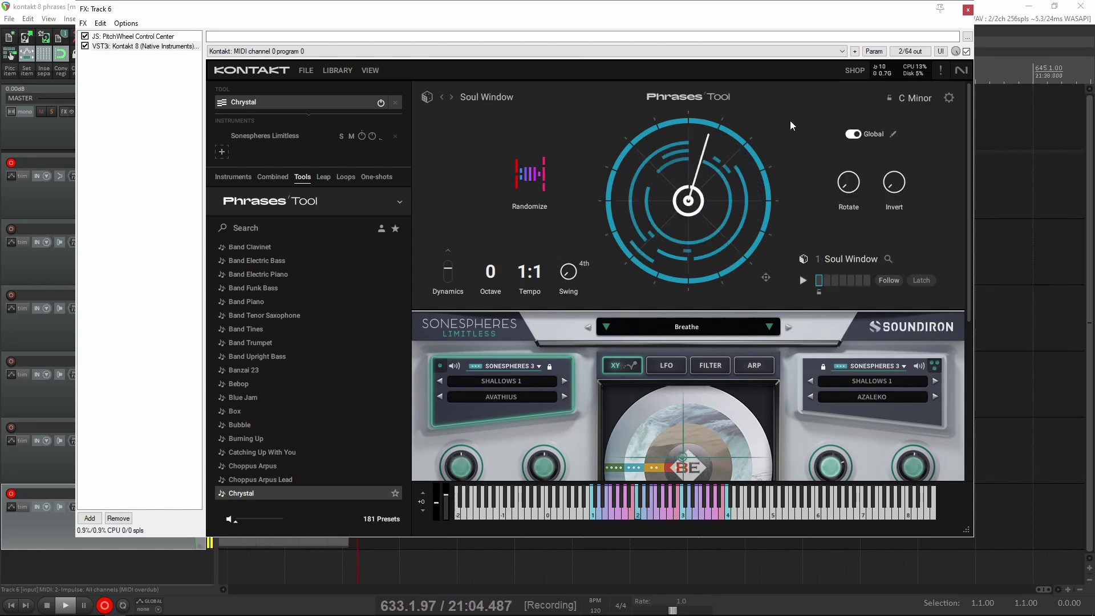